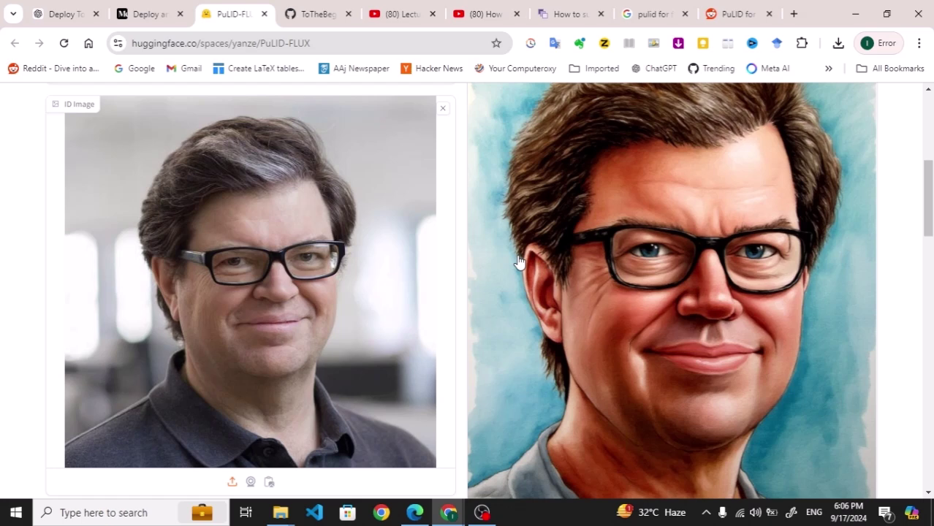
- Review the watercolor portrait result and select its full prompt text
{"action": "scroll", "coordinate": [928, 193], "scroll_direction": "up", "scroll_amount": 1}
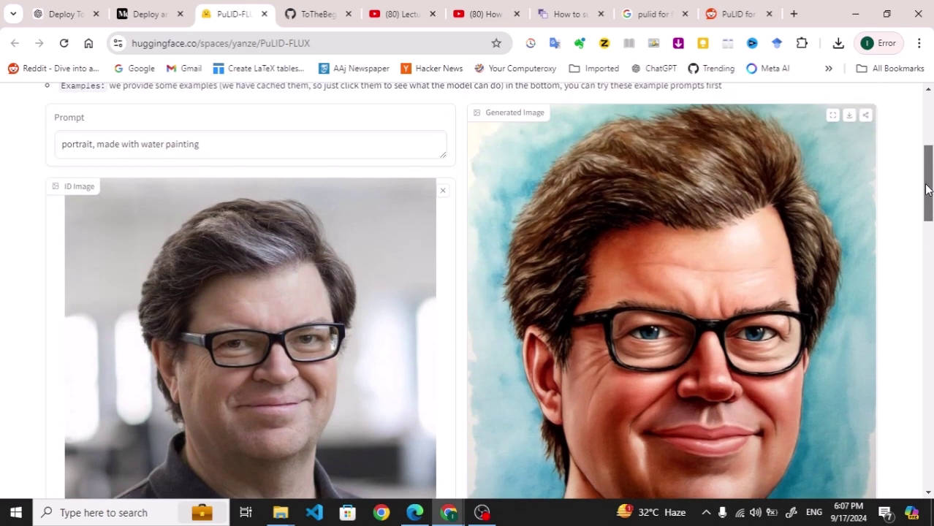
{"action": "left_click_drag", "start_coordinate": [211, 143], "coordinate": [32, 146]}
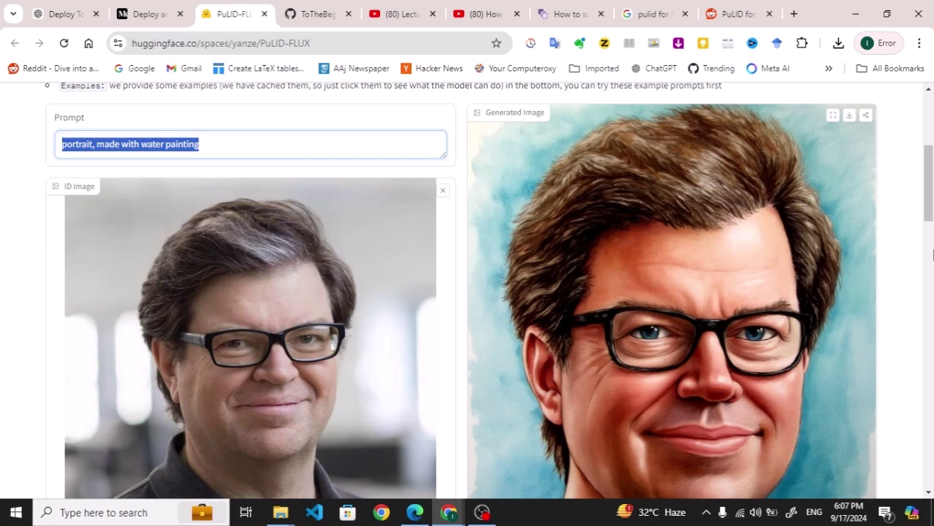
{"action": "scroll", "coordinate": [926, 201], "scroll_direction": "down", "scroll_amount": 1}
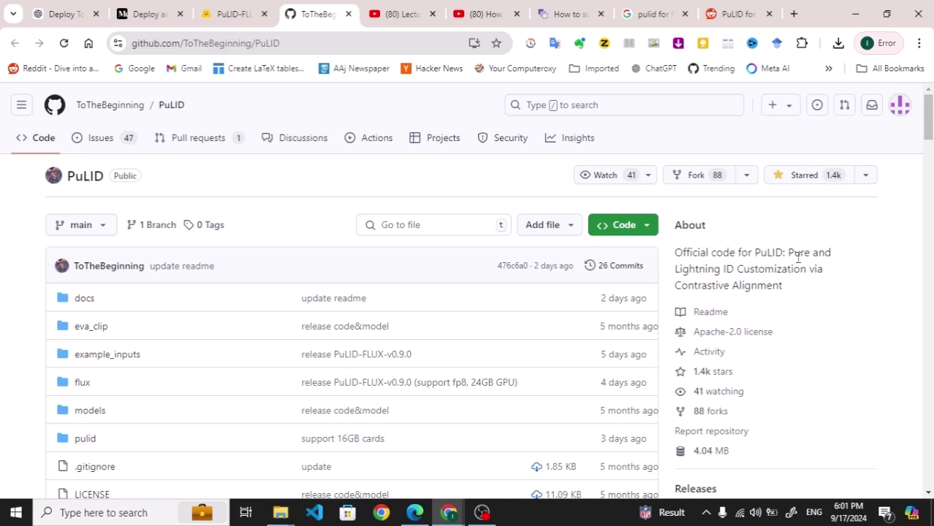
{"action": "left_click_drag", "start_coordinate": [797, 257], "coordinate": [811, 287]}
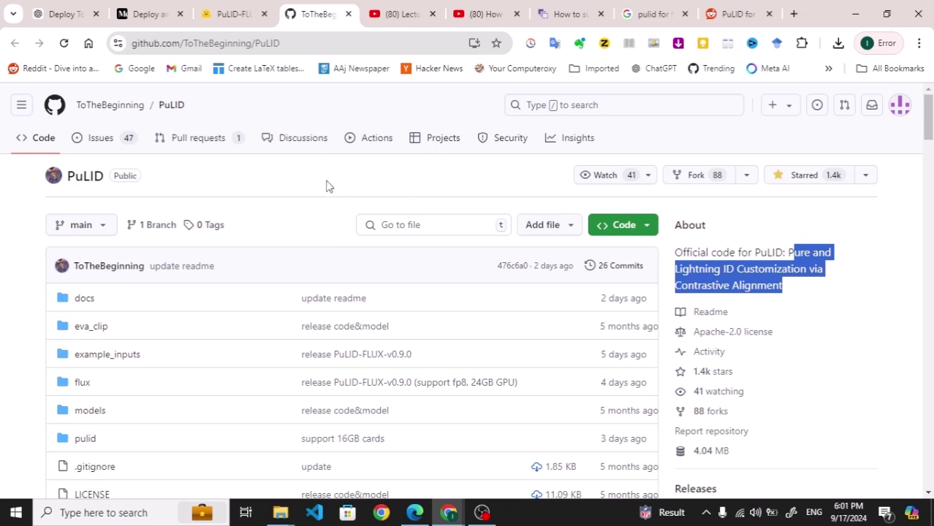
{"action": "left_click", "coordinate": [869, 314]}
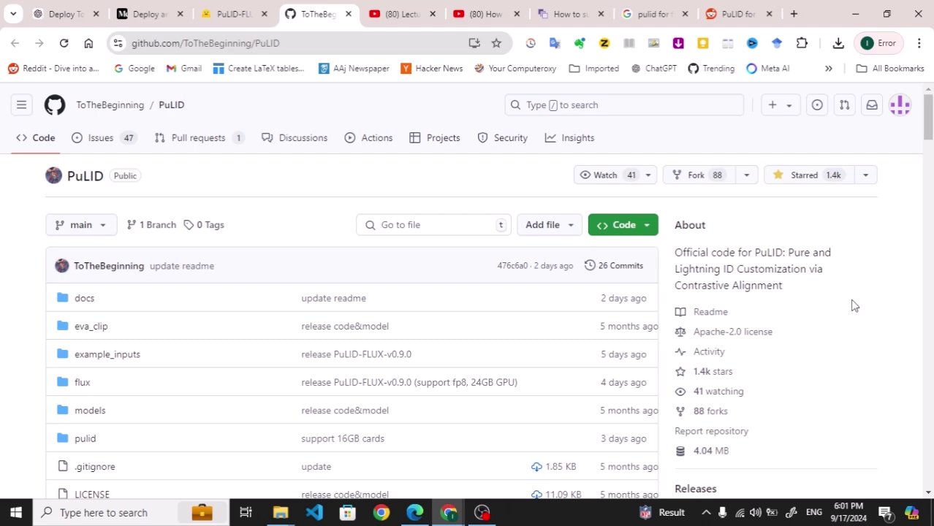
{"action": "scroll", "coordinate": [855, 305], "scroll_direction": "down", "scroll_amount": 5}
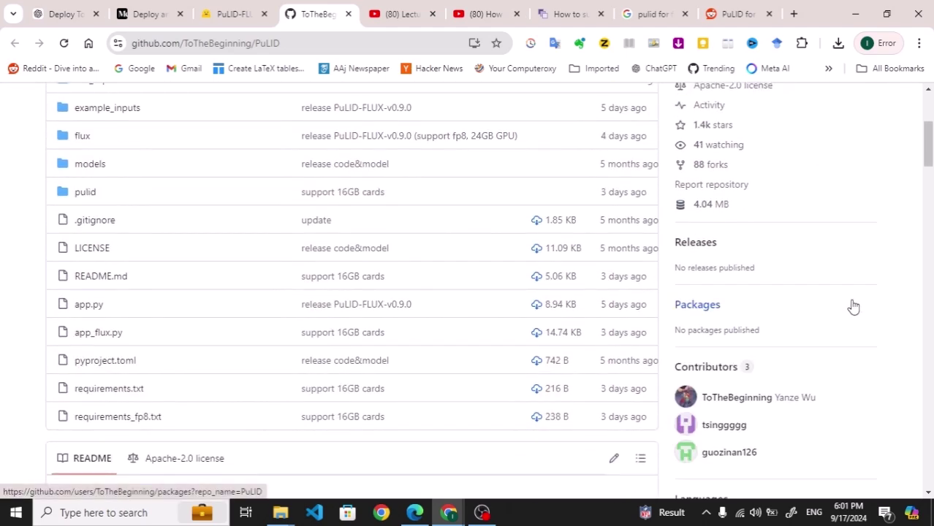
- Scroll through the PuLID README's results and resources, then return to the top
{"action": "scroll", "coordinate": [855, 305], "scroll_direction": "down", "scroll_amount": 5}
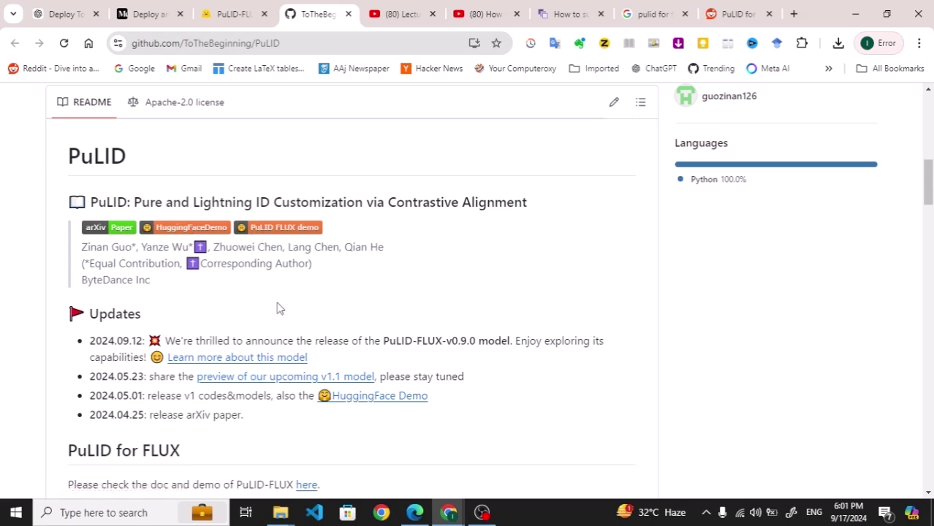
{"action": "scroll", "coordinate": [375, 315], "scroll_direction": "down", "scroll_amount": 3}
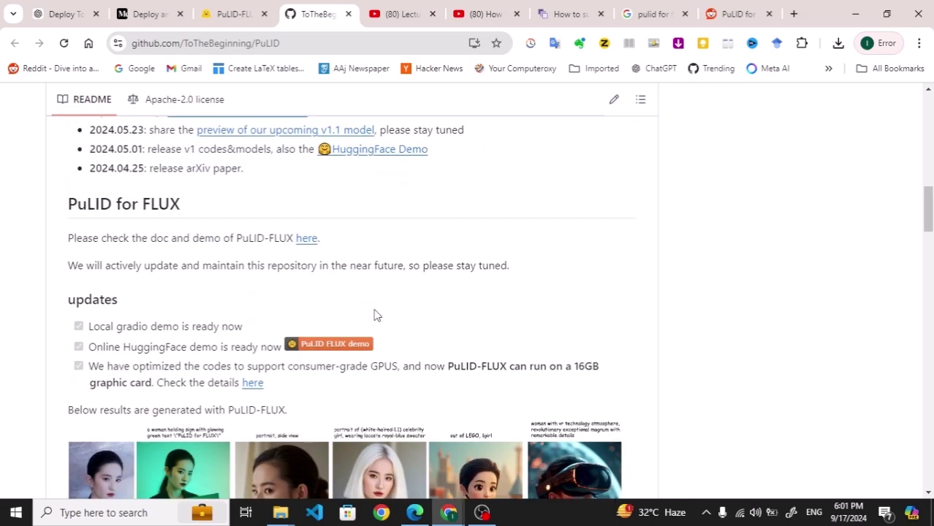
{"action": "scroll", "coordinate": [375, 315], "scroll_direction": "down", "scroll_amount": 3}
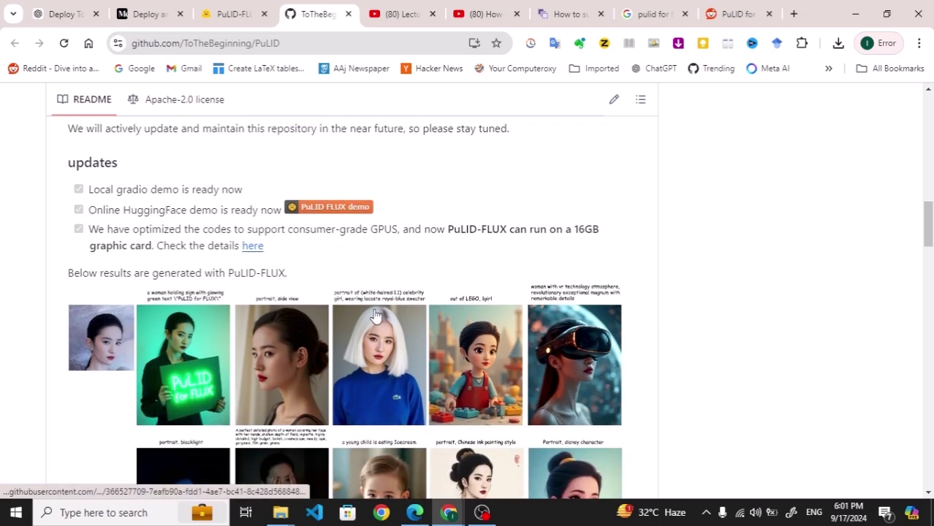
{"action": "scroll", "coordinate": [375, 314], "scroll_direction": "down", "scroll_amount": 1}
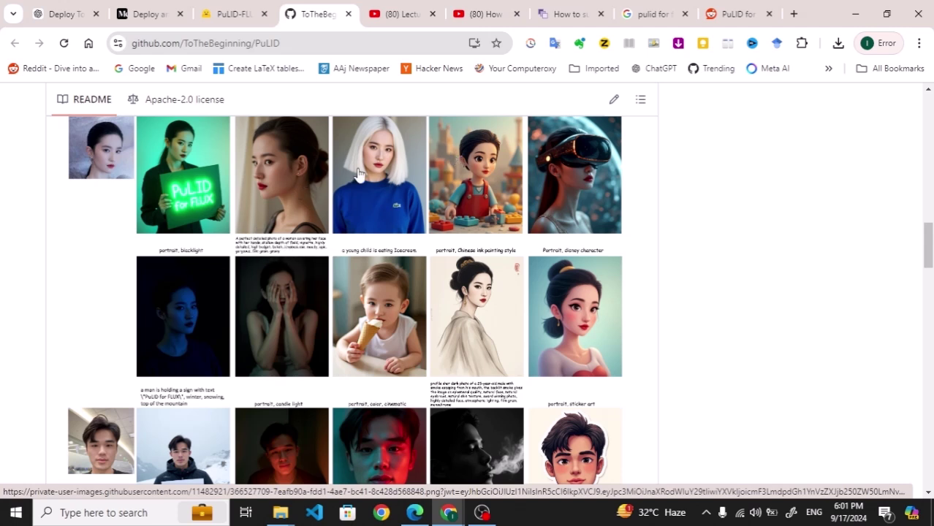
{"action": "scroll", "coordinate": [929, 267], "scroll_direction": "down", "scroll_amount": 3}
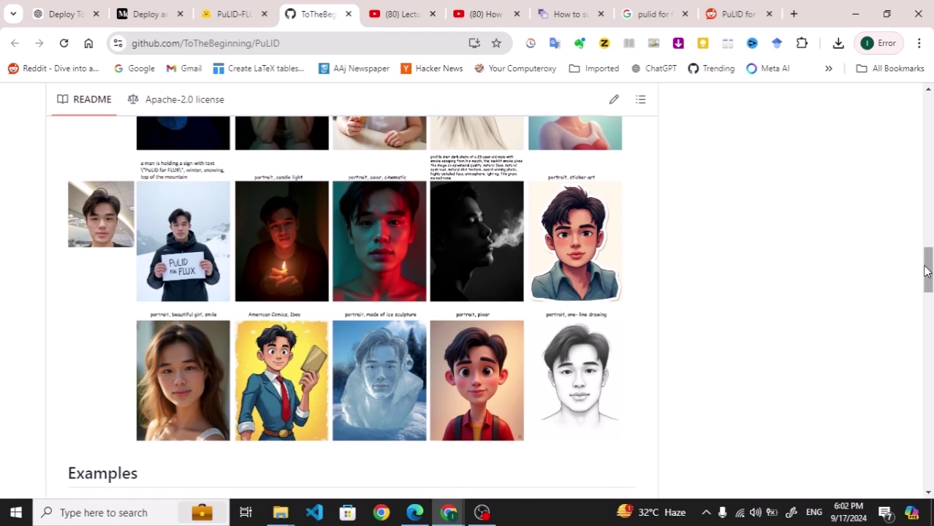
{"action": "left_click_drag", "start_coordinate": [927, 269], "coordinate": [931, 395]}
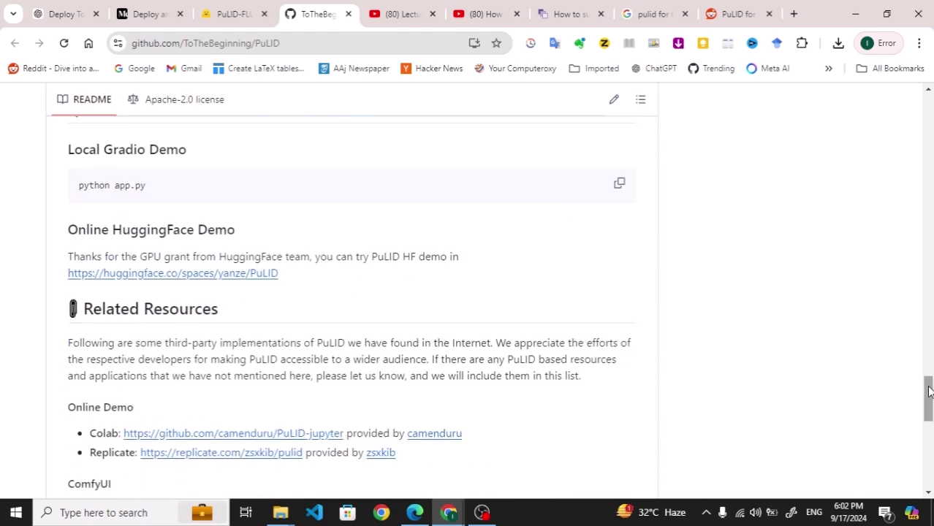
{"action": "mouse_move", "coordinate": [928, 391]}
{"action": "left_mouse_down"}
{"action": "mouse_move", "coordinate": [927, 424]}
{"action": "mouse_move", "coordinate": [928, 407]}
{"action": "left_mouse_up"}
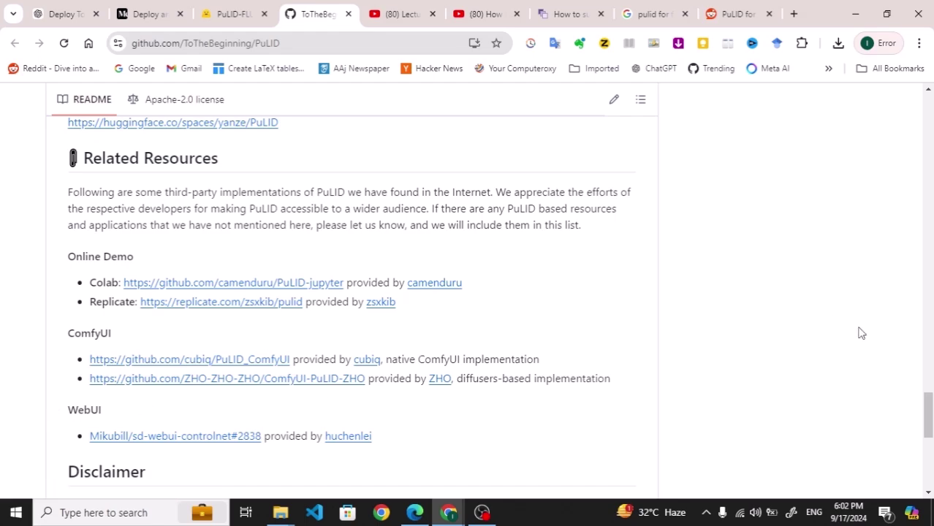
{"action": "left_click_drag", "start_coordinate": [926, 410], "coordinate": [899, 113]}
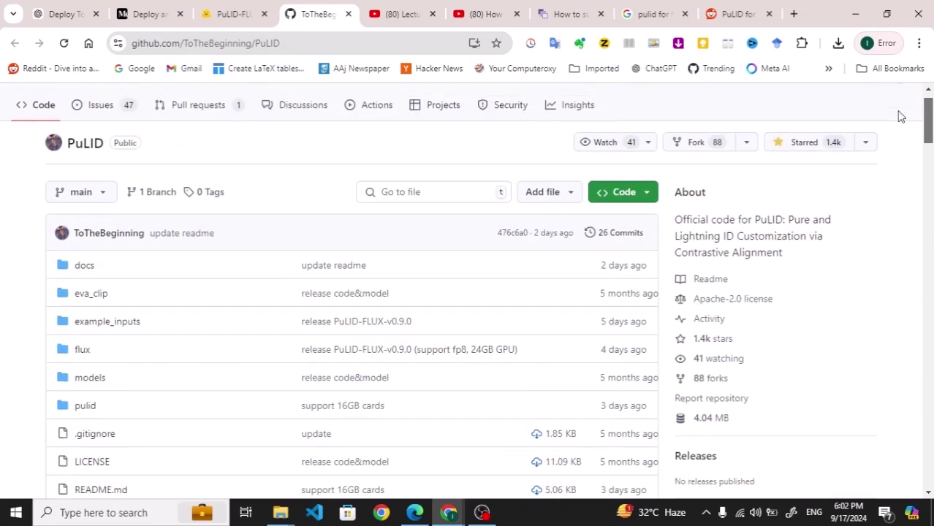
{"action": "left_click", "coordinate": [232, 9]}
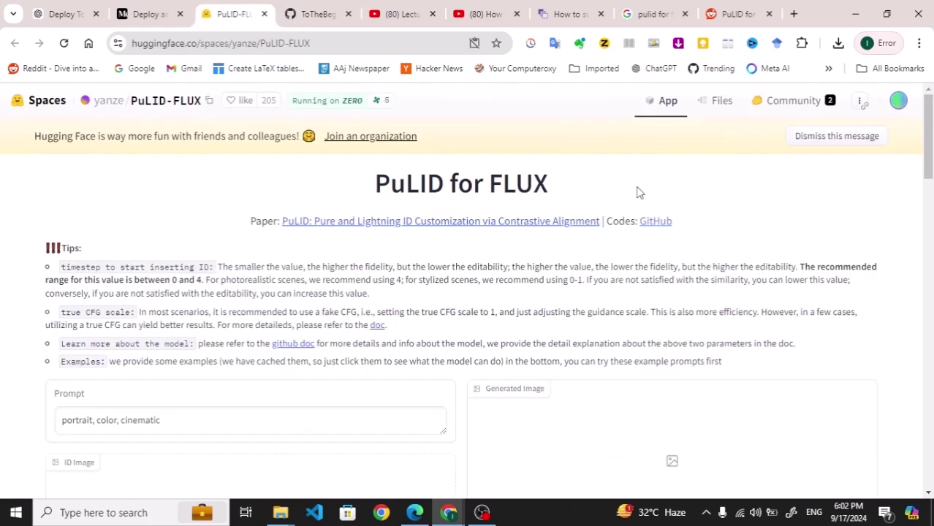
{"action": "left_click_drag", "start_coordinate": [929, 156], "coordinate": [930, 205]}
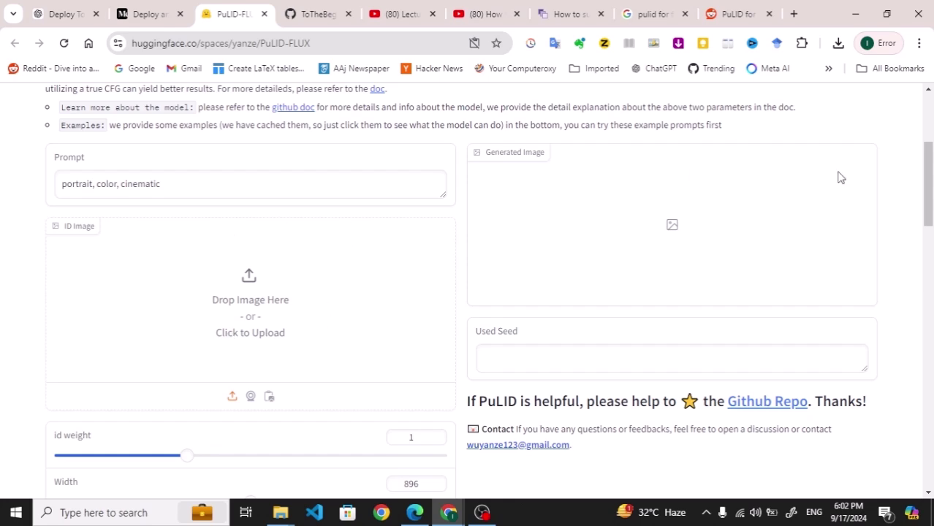
{"action": "scroll", "coordinate": [929, 197], "scroll_direction": "down", "scroll_amount": 4}
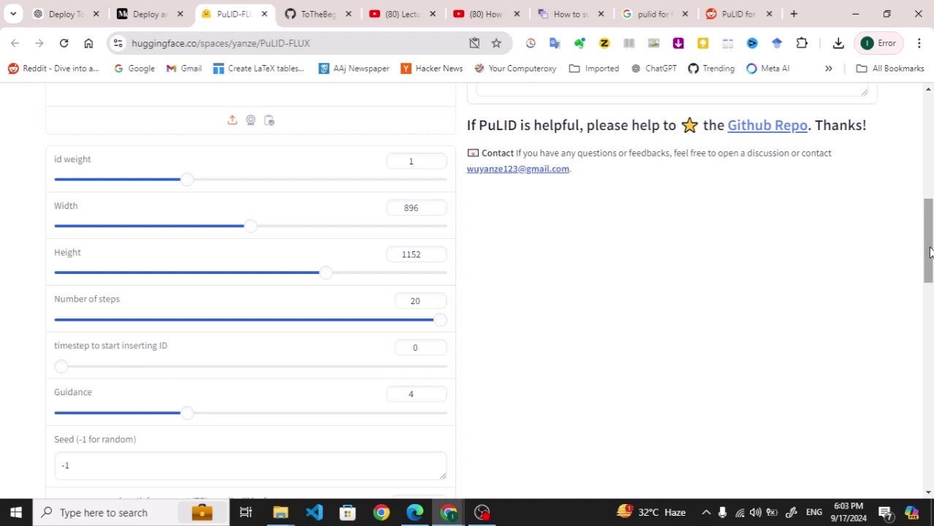
{"action": "scroll", "coordinate": [925, 263], "scroll_direction": "down", "scroll_amount": 2}
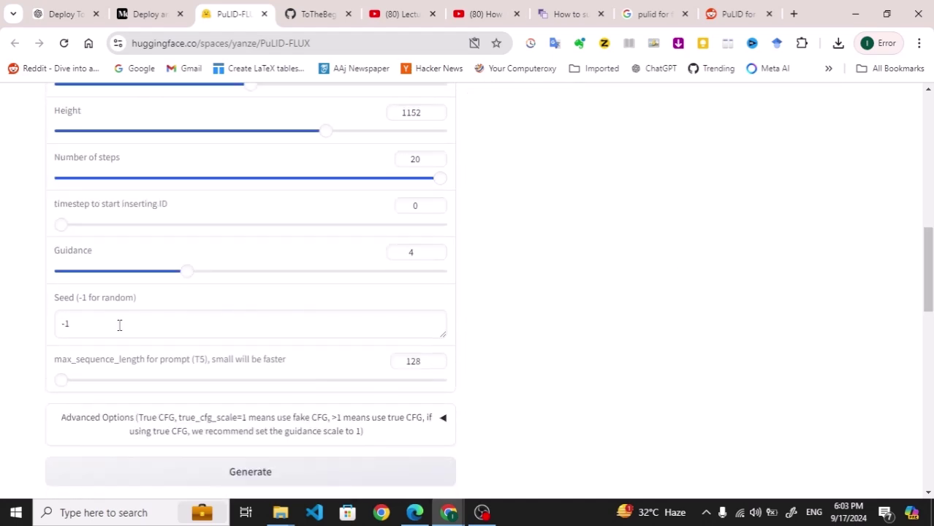
{"action": "scroll", "coordinate": [928, 291], "scroll_direction": "down", "scroll_amount": 1}
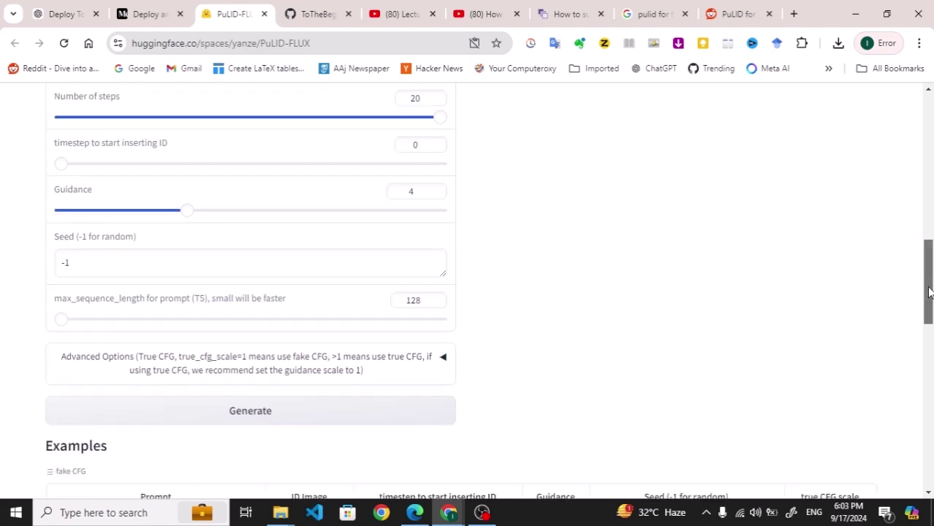
{"action": "scroll", "coordinate": [927, 291], "scroll_direction": "down", "scroll_amount": 4}
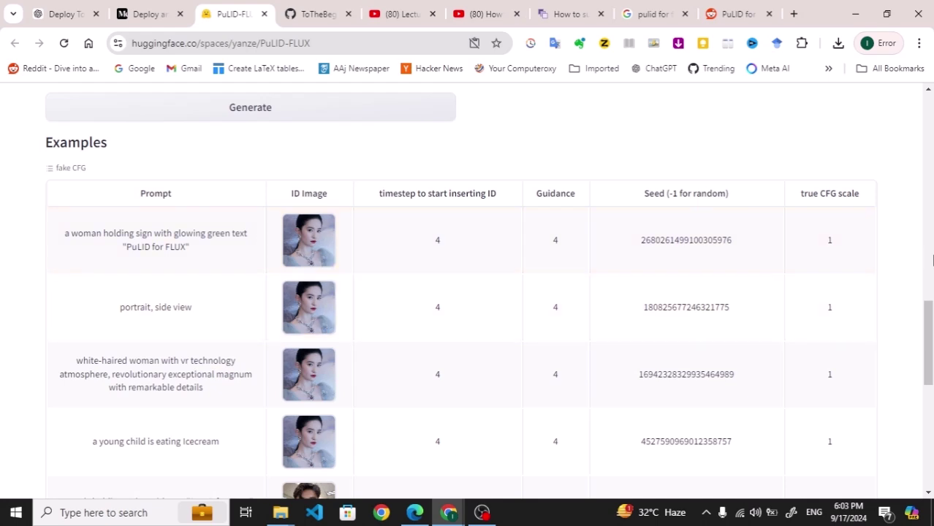
- Select the 'portrait, made of ice sculpture' prompt and review the generated ice-sculpture portrait
{"action": "left_click_drag", "start_coordinate": [928, 319], "coordinate": [931, 438]}
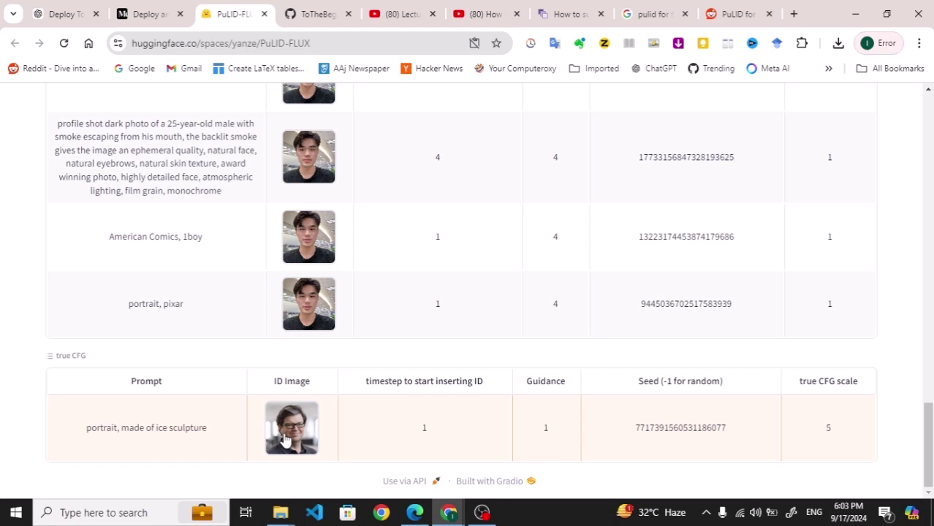
{"action": "scroll", "coordinate": [379, 364], "scroll_direction": "up", "scroll_amount": 3}
{"action": "left_click_drag", "start_coordinate": [927, 385], "coordinate": [911, 159]}
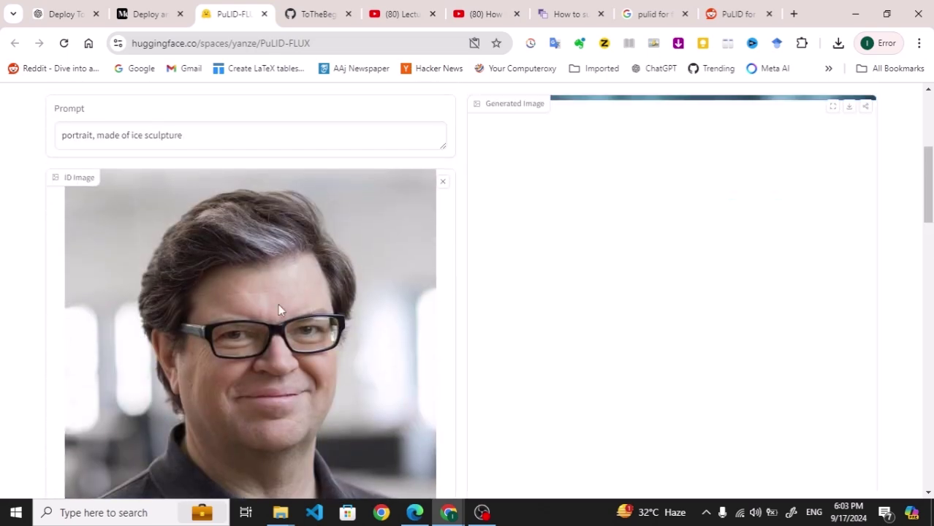
{"action": "left_click", "coordinate": [203, 138]}
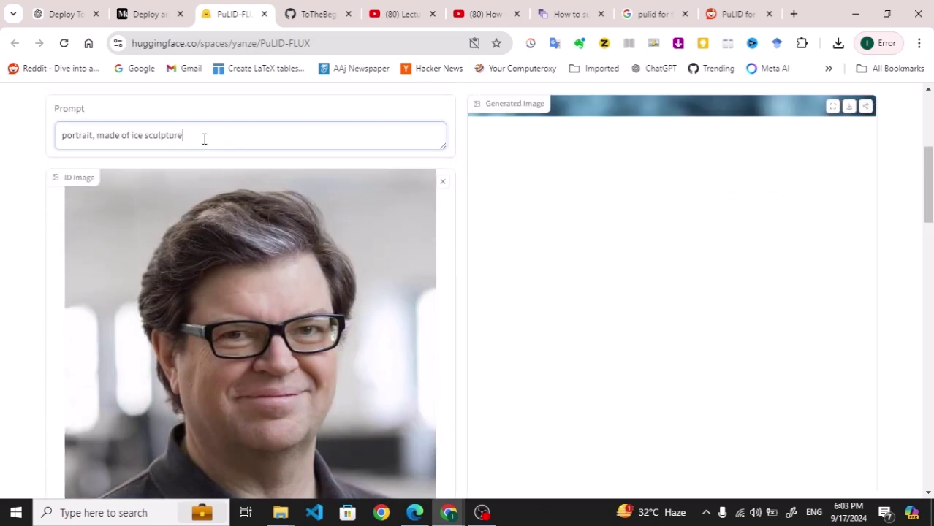
{"action": "left_click_drag", "start_coordinate": [208, 137], "coordinate": [39, 147]}
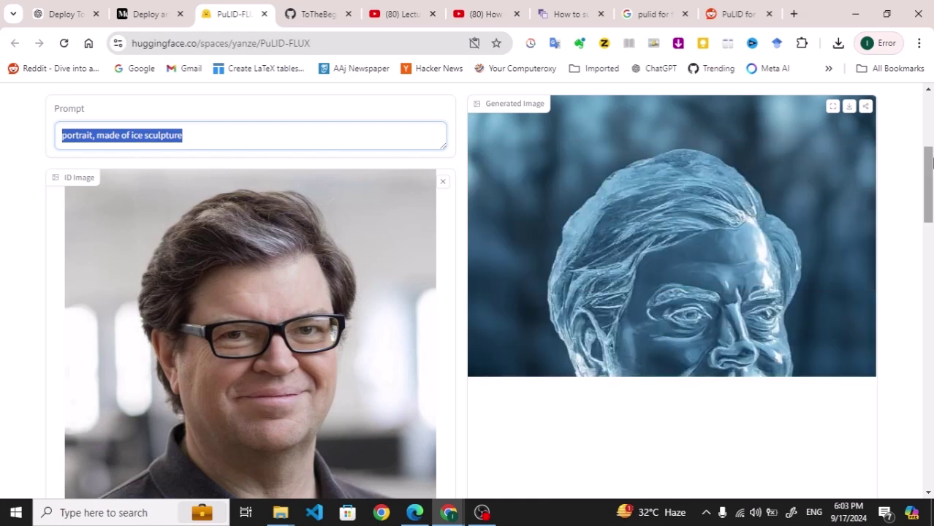
{"action": "scroll", "coordinate": [927, 167], "scroll_direction": "up", "scroll_amount": 1}
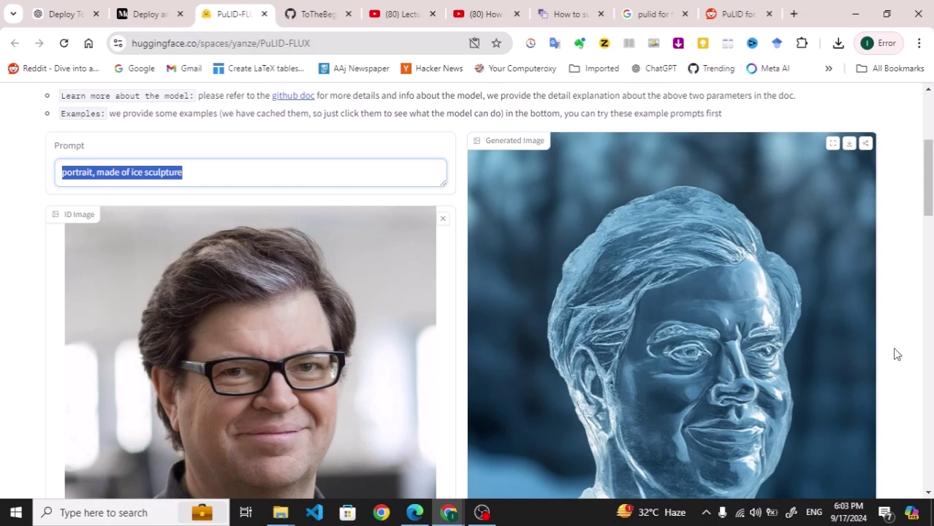
{"action": "scroll", "coordinate": [929, 209], "scroll_direction": "down", "scroll_amount": 3}
{"action": "scroll", "coordinate": [929, 211], "scroll_direction": "down", "scroll_amount": 3}
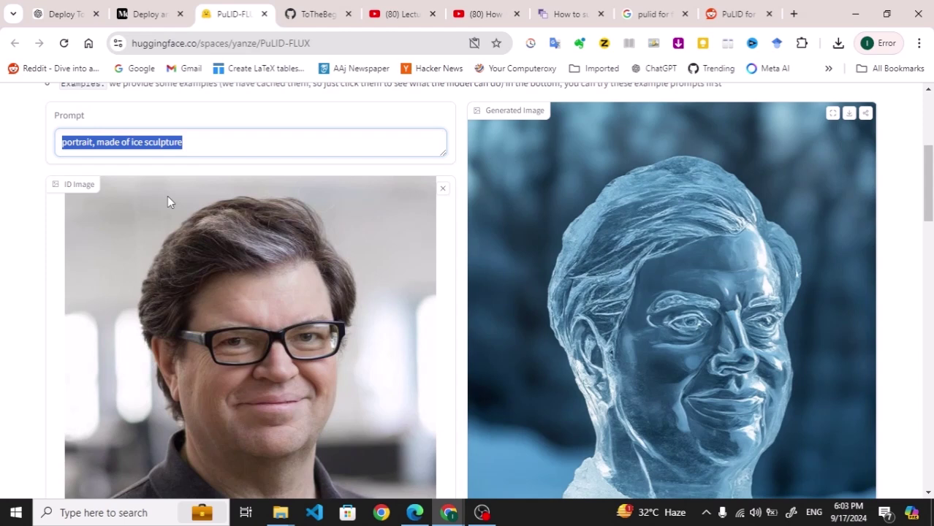
- Edit the prompt to read 'portrait made of water painting'
{"action": "left_click", "coordinate": [268, 139]}
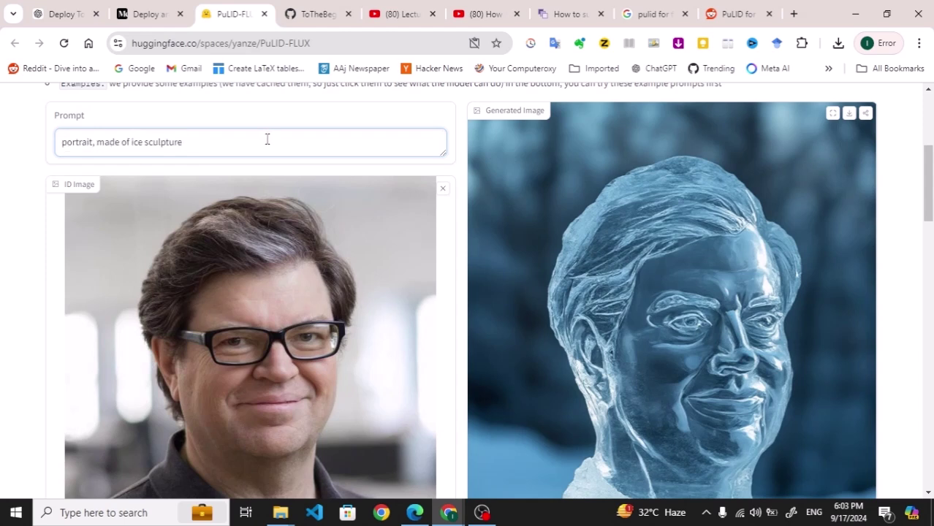
{"action": "key", "text": "BackSpace"}
{"action": "key", "text": "BackSpace"}
{"action": "key", "text": "BackSpace"}
{"action": "key", "text": "BackSpace"}
{"action": "key", "text": "BackSpace"}
{"action": "key", "text": "BackSpace"}
{"action": "key", "text": "BackSpace"}
{"action": "key", "text": "BackSpace"}
{"action": "key", "text": "BackSpace"}
{"action": "key", "text": "BackSpace"}
{"action": "key", "text": "BackSpace"}
{"action": "key", "text": "BackSpace"}
{"action": "key", "text": "BackSpace"}
{"action": "key", "text": "BackSpace"}
{"action": "key", "text": "BackSpace"}
{"action": "key", "text": "BackSpace"}
{"action": "key", "text": "BackSpace"}
{"action": "key", "text": "BackSpace"}
{"action": "key", "text": "BackSpace"}
{"action": "type", "text": "made"}
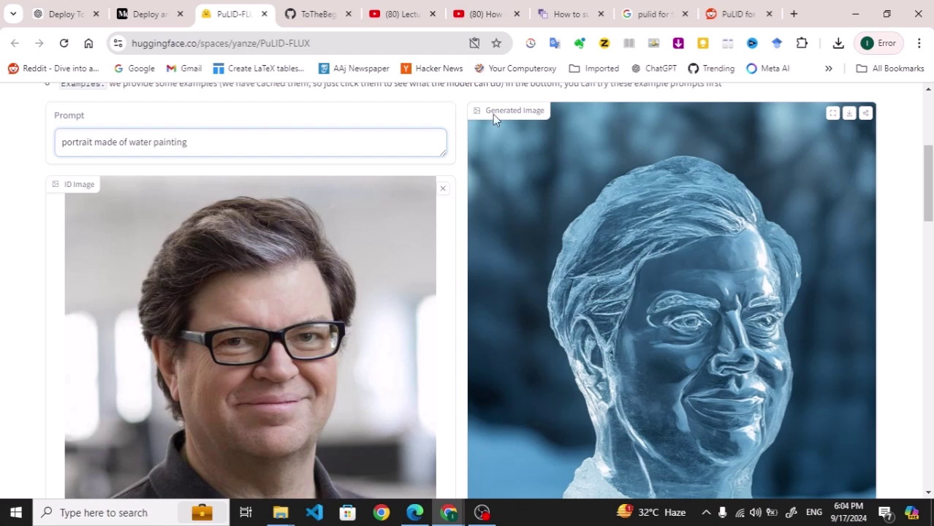
- Generate the water-painting portrait from the glasses-wearing man's ID photo
{"action": "left_click_drag", "start_coordinate": [931, 178], "coordinate": [931, 312]}
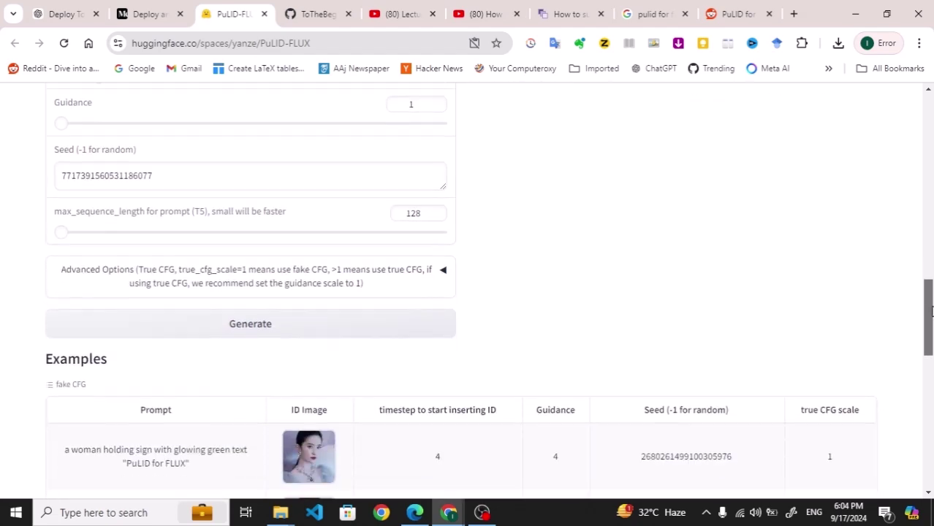
{"action": "left_click", "coordinate": [276, 324]}
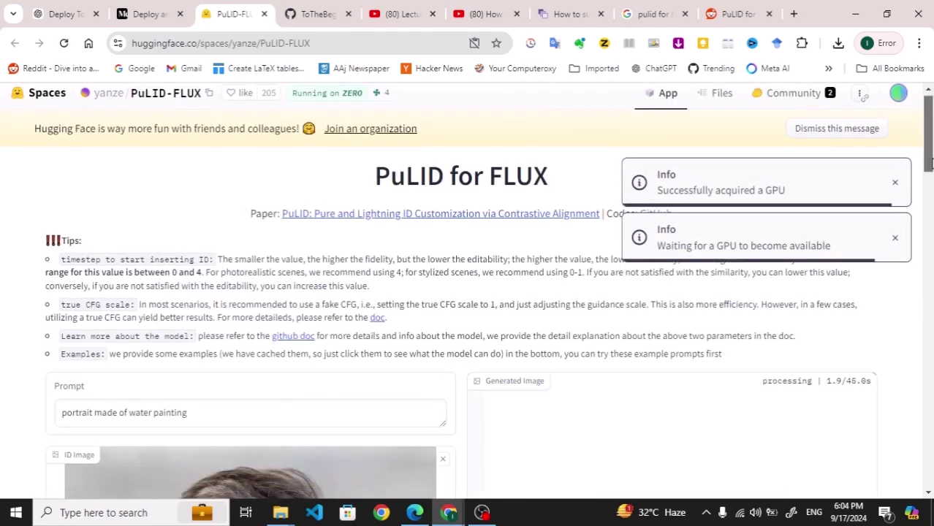
{"action": "scroll", "coordinate": [645, 185], "scroll_direction": "down", "scroll_amount": 1}
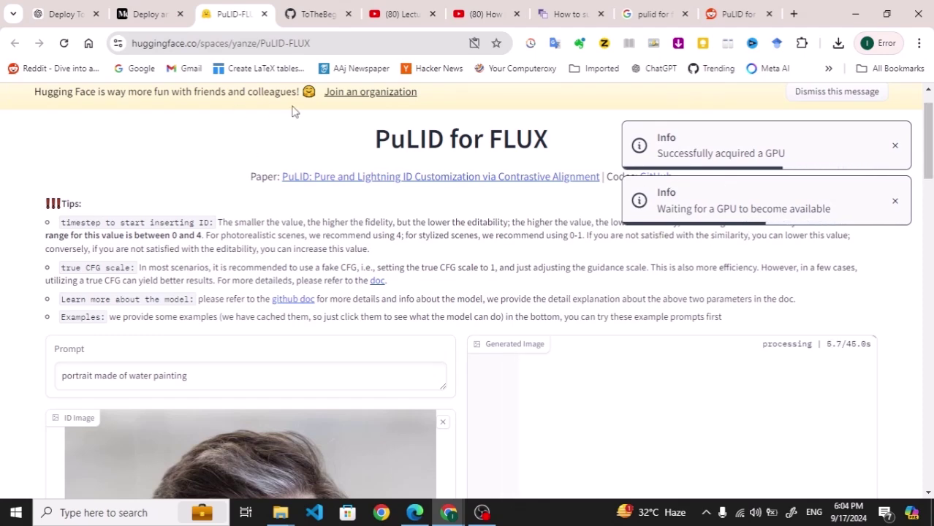
{"action": "scroll", "coordinate": [927, 139], "scroll_direction": "up", "scroll_amount": 1}
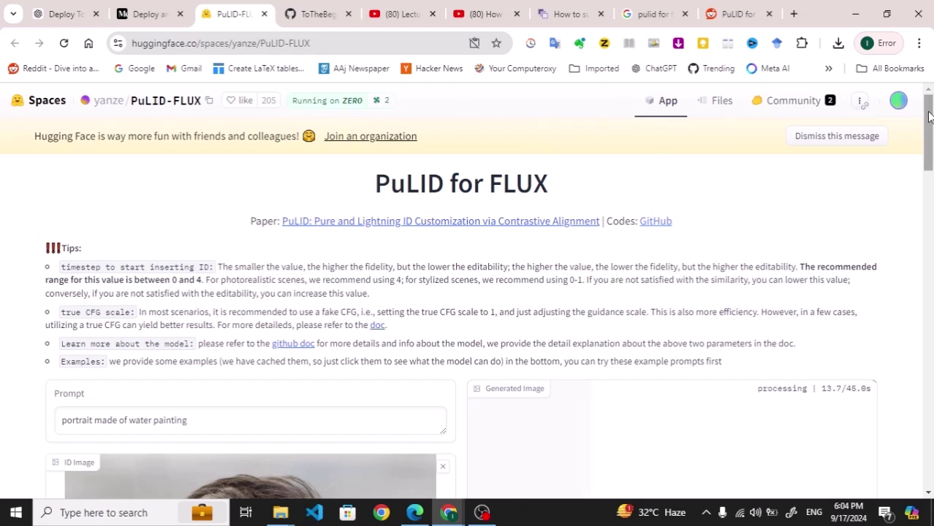
{"action": "left_click_drag", "start_coordinate": [928, 107], "coordinate": [931, 177]}
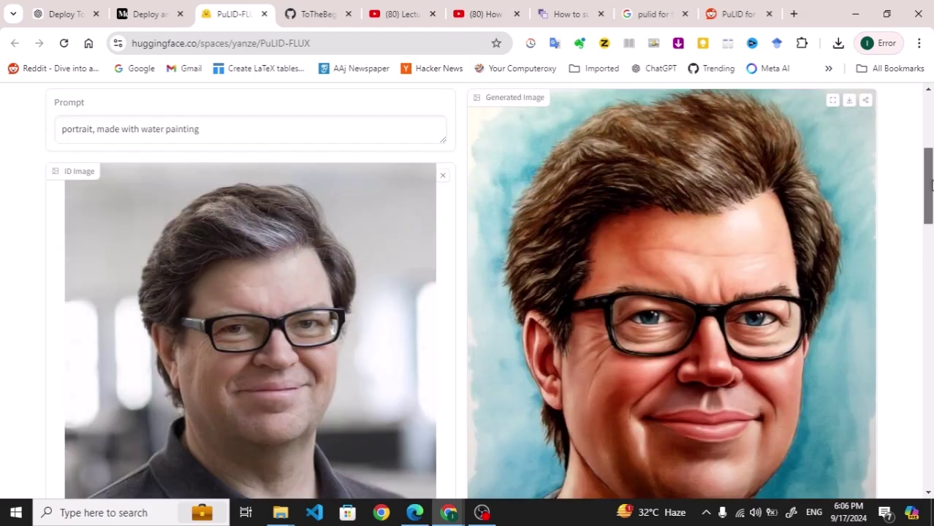
- Check the finished watercolor portrait and select its prompt text
{"action": "scroll", "coordinate": [931, 184], "scroll_direction": "down", "scroll_amount": 1}
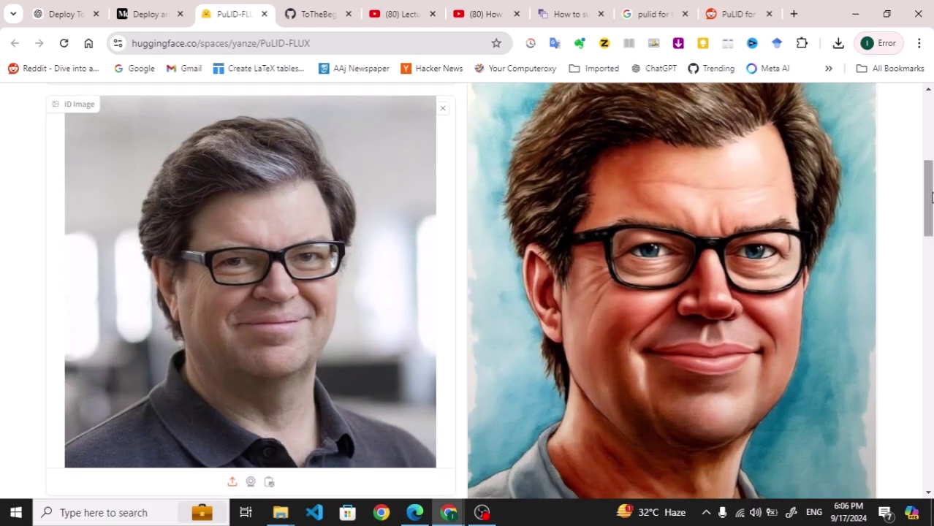
{"action": "scroll", "coordinate": [927, 197], "scroll_direction": "up", "scroll_amount": 1}
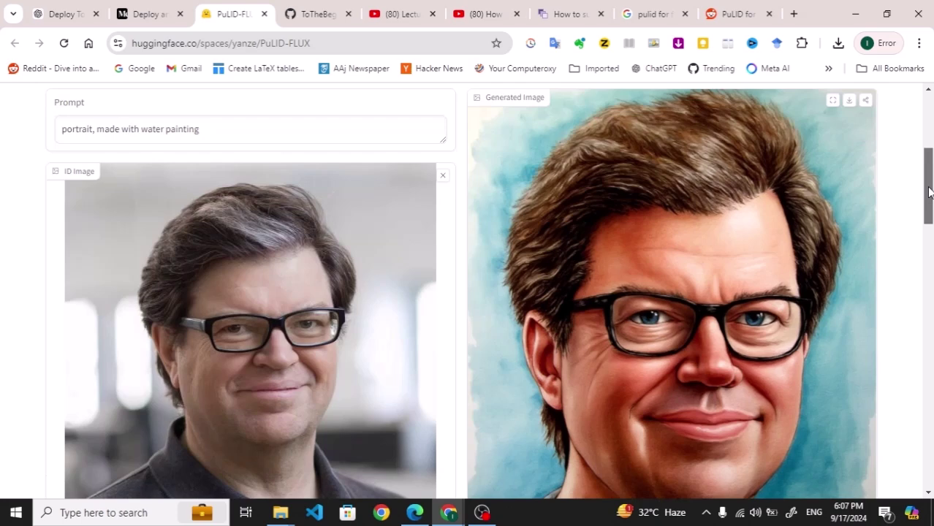
{"action": "left_click_drag", "start_coordinate": [212, 142], "coordinate": [31, 146]}
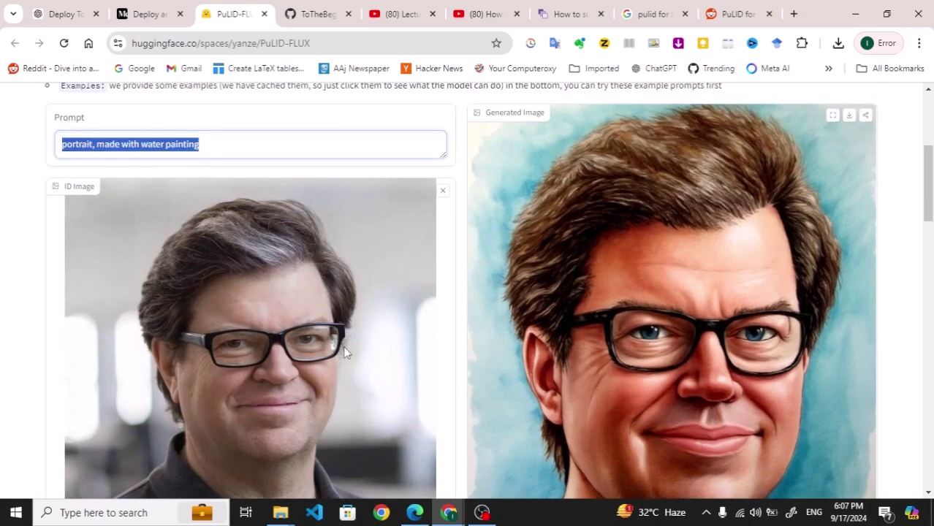
- Zoom the page out and back in, then scroll down to the Examples table
{"action": "scroll", "coordinate": [921, 225], "scroll_direction": "down", "scroll_amount": 2}
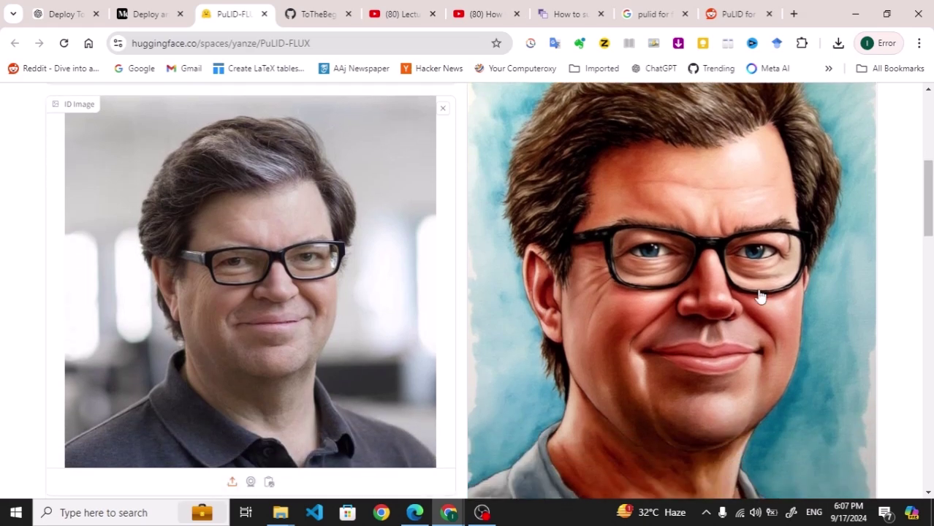
{"action": "key", "text": "ctrl+minus"}
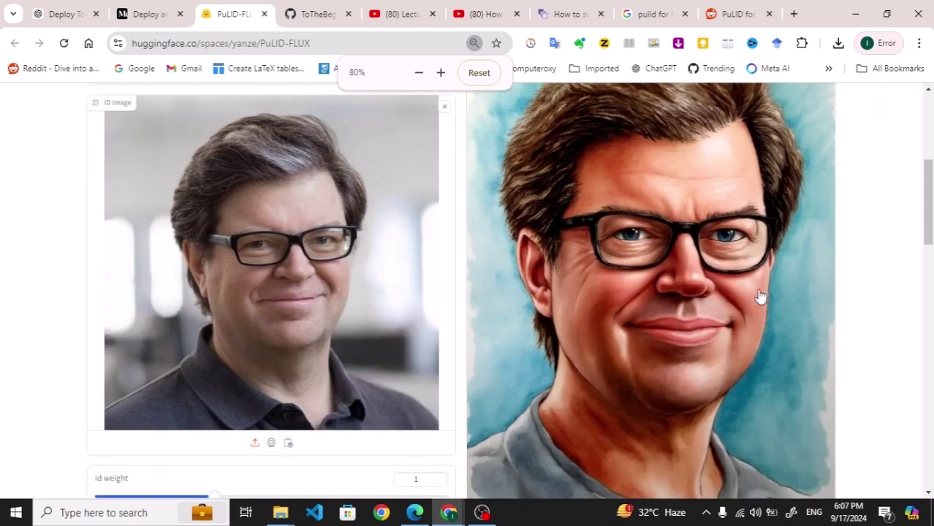
{"action": "key", "text": "ctrl+plus"}
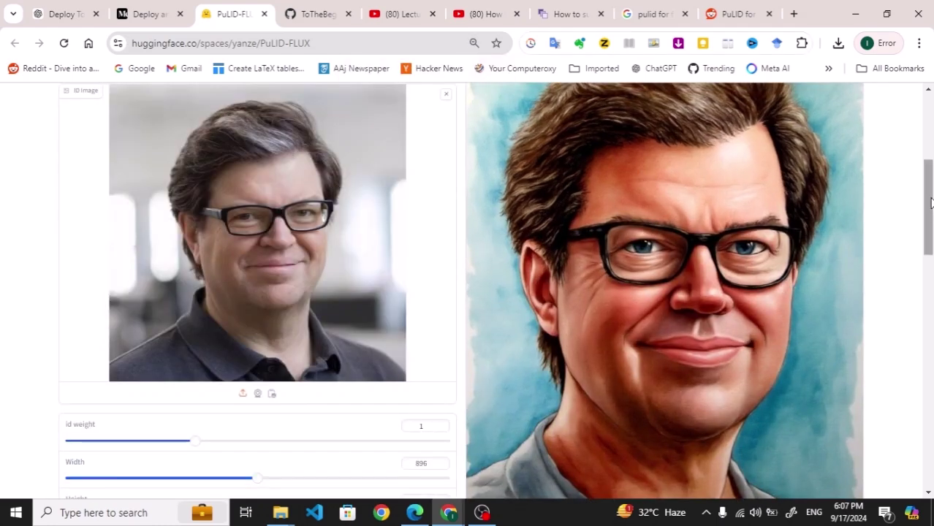
{"action": "scroll", "coordinate": [930, 202], "scroll_direction": "up", "scroll_amount": 1}
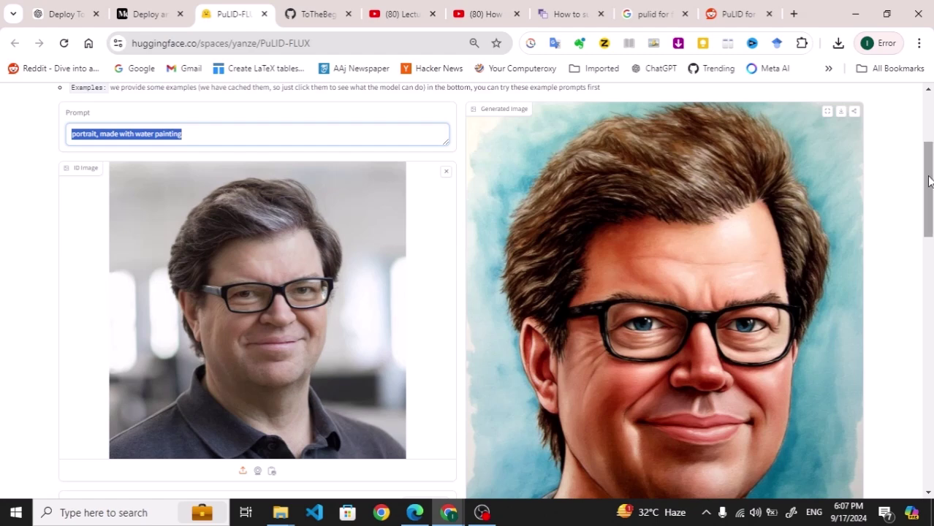
{"action": "left_click_drag", "start_coordinate": [928, 182], "coordinate": [930, 189]}
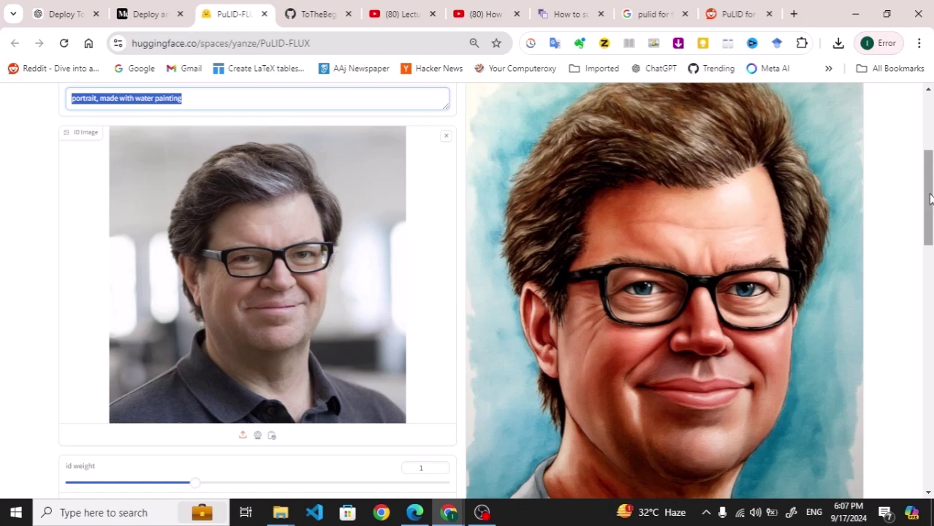
{"action": "left_click_drag", "start_coordinate": [929, 197], "coordinate": [930, 233]}
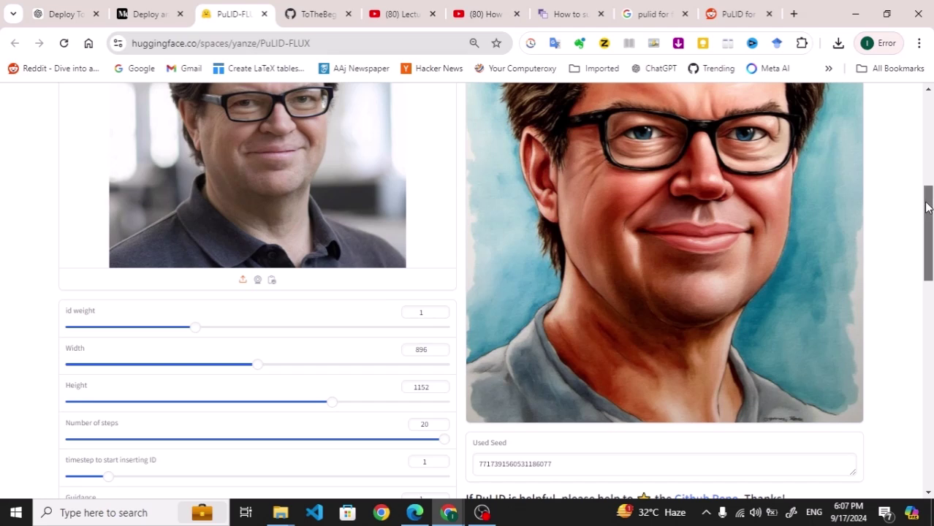
{"action": "left_click_drag", "start_coordinate": [929, 208], "coordinate": [919, 384]}
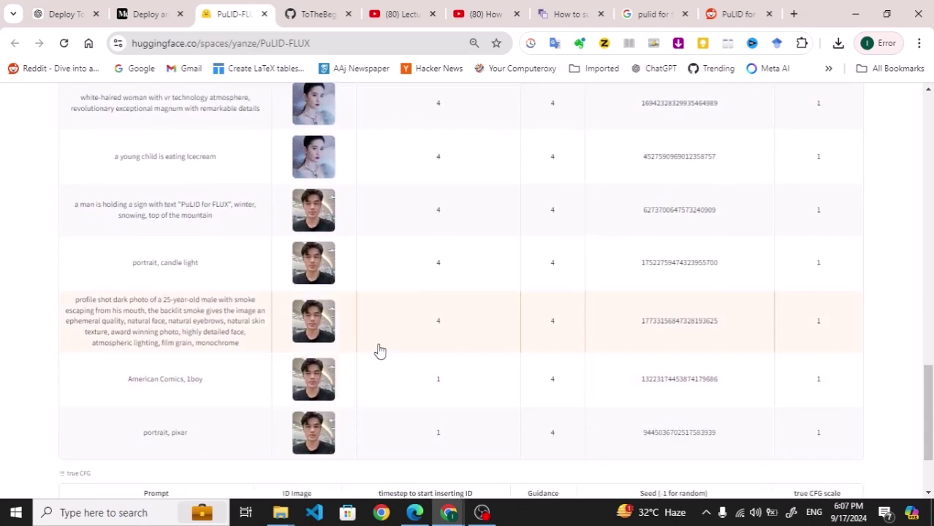
- Load the smoke-profile example and select its monochrome prompt text
{"action": "left_click", "coordinate": [309, 335]}
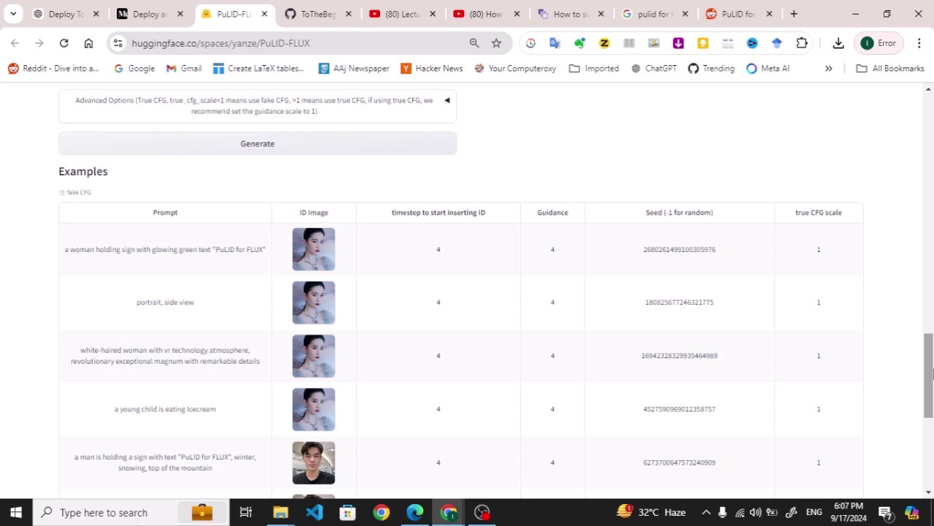
{"action": "left_click_drag", "start_coordinate": [928, 355], "coordinate": [926, 165]}
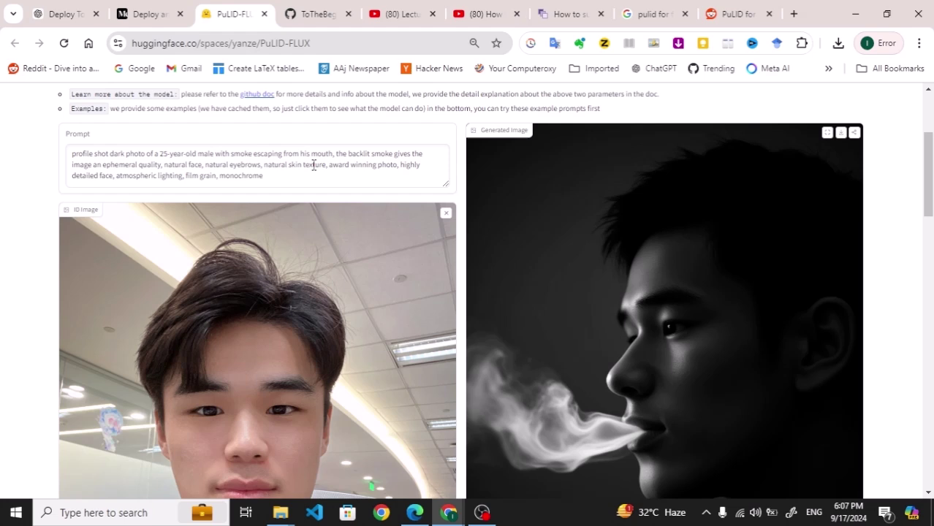
{"action": "left_click_drag", "start_coordinate": [290, 181], "coordinate": [62, 156]}
- Clear the example's photo from the ID Image slot
{"action": "left_click_drag", "start_coordinate": [928, 172], "coordinate": [927, 195]}
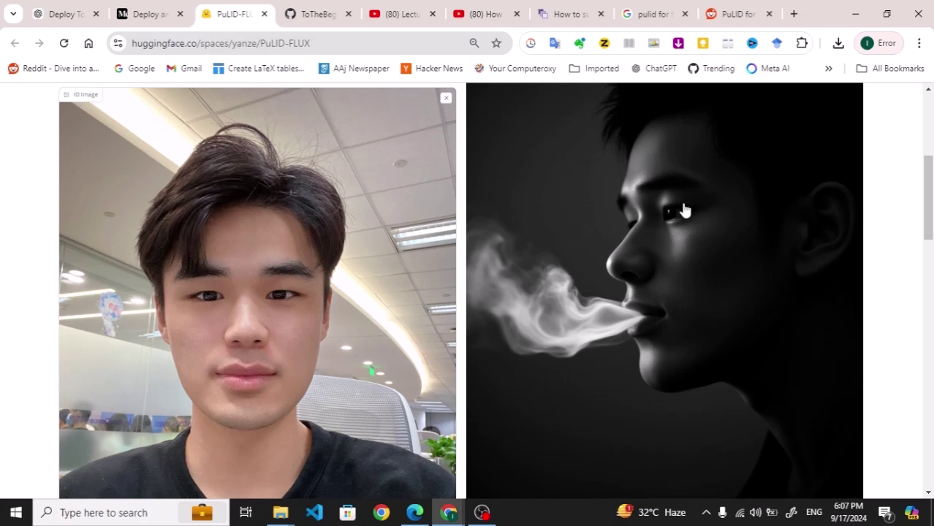
{"action": "left_click_drag", "start_coordinate": [928, 203], "coordinate": [924, 266]}
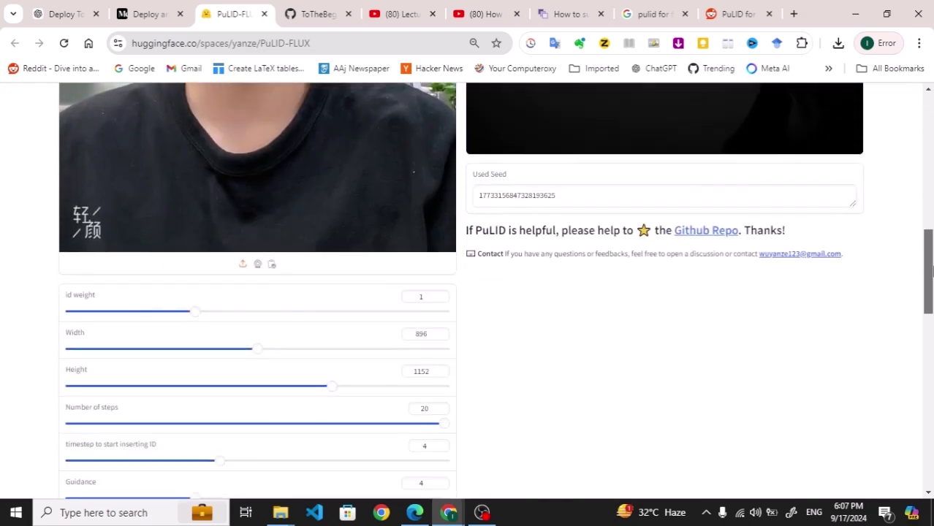
{"action": "left_click", "coordinate": [242, 265]}
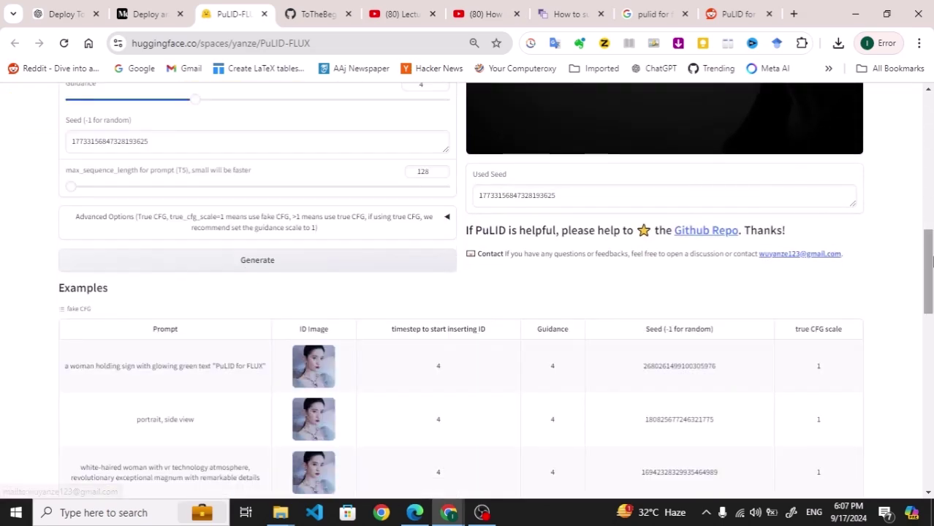
{"action": "left_click_drag", "start_coordinate": [927, 261], "coordinate": [905, 170]}
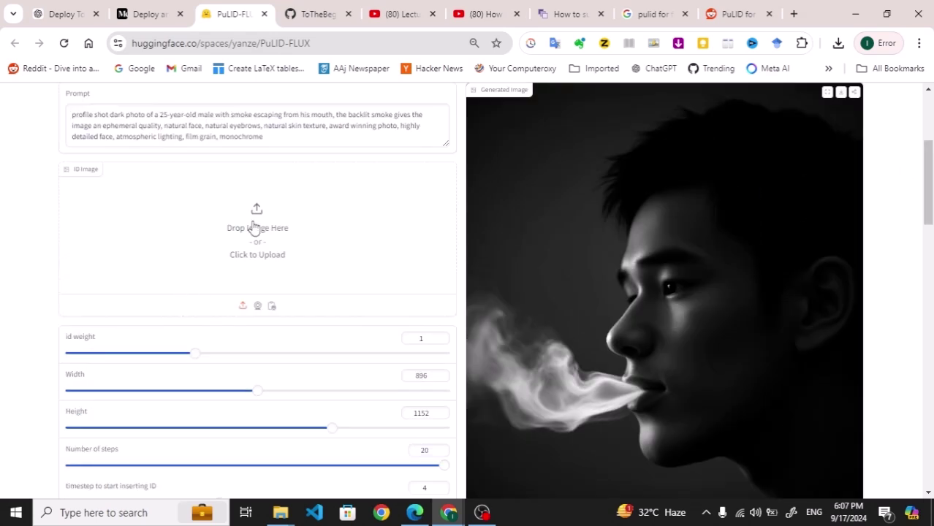
- Upload the 'im' face photo as the ID image
{"action": "left_click", "coordinate": [268, 256]}
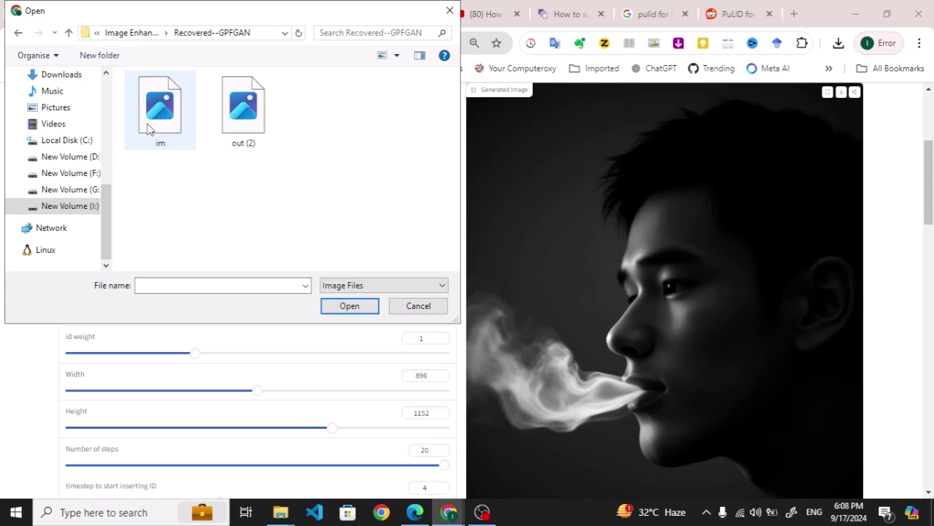
{"action": "left_click", "coordinate": [146, 125]}
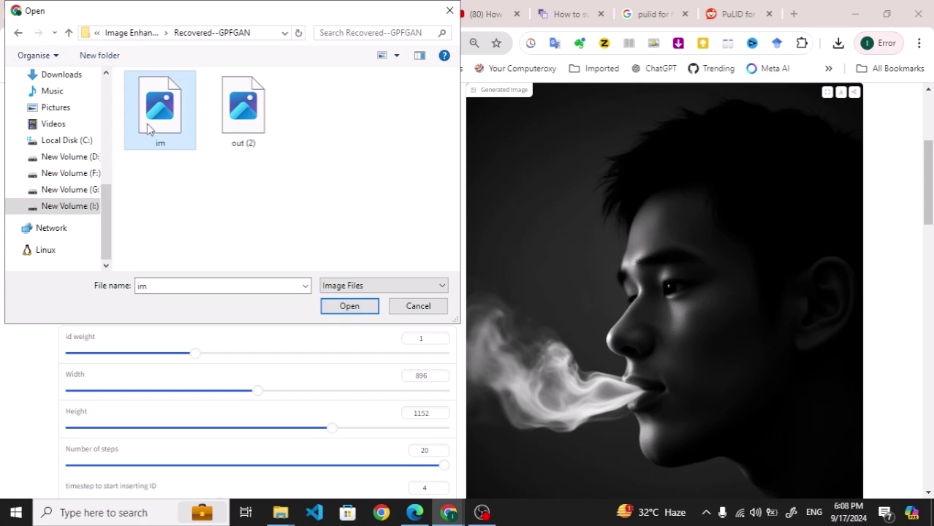
{"action": "left_click", "coordinate": [354, 308]}
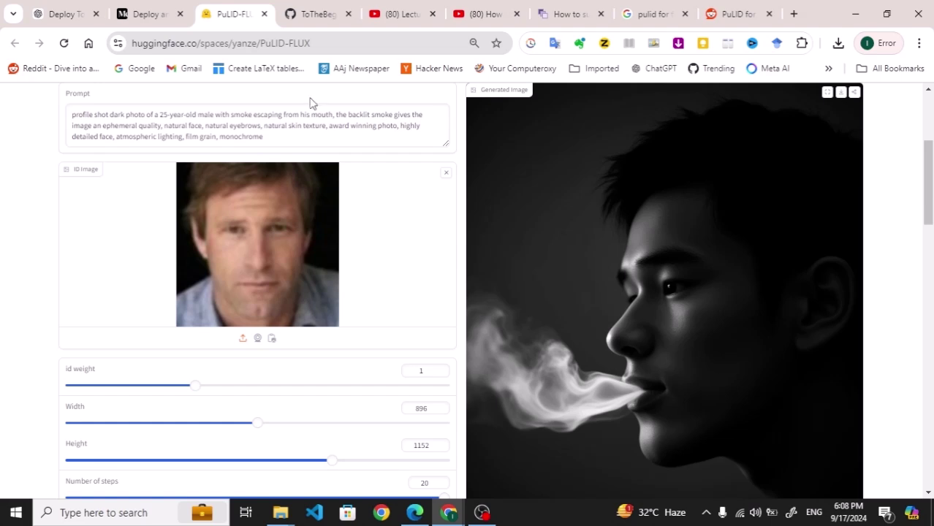
- Replace the prompt with 'portraint made of water painting' and generate the portrait
{"action": "left_click_drag", "start_coordinate": [274, 144], "coordinate": [132, 104]}
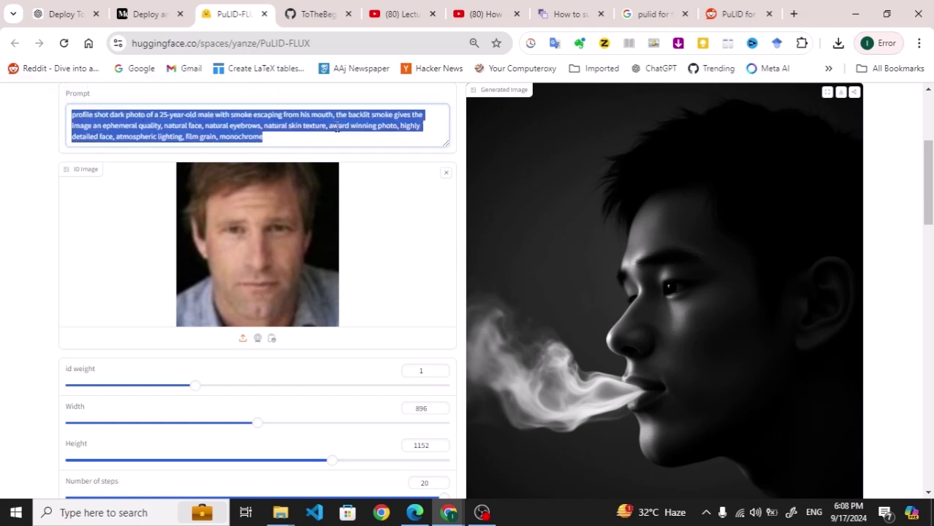
{"action": "type", "text": "p"}
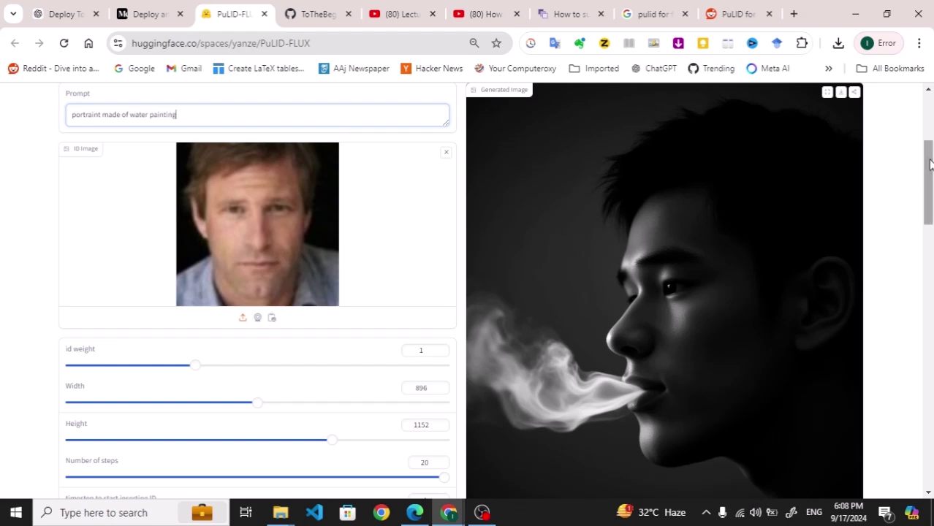
{"action": "left_click_drag", "start_coordinate": [929, 164], "coordinate": [928, 240]}
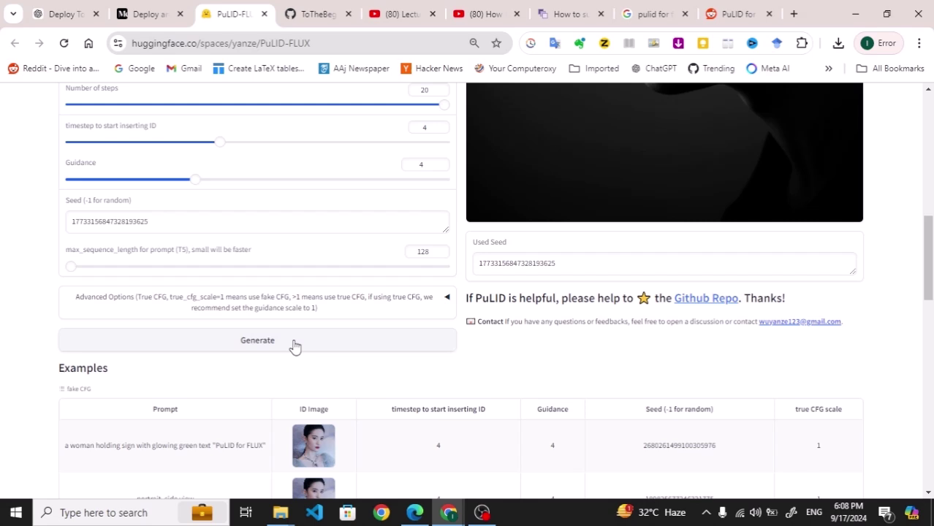
{"action": "left_click", "coordinate": [292, 346]}
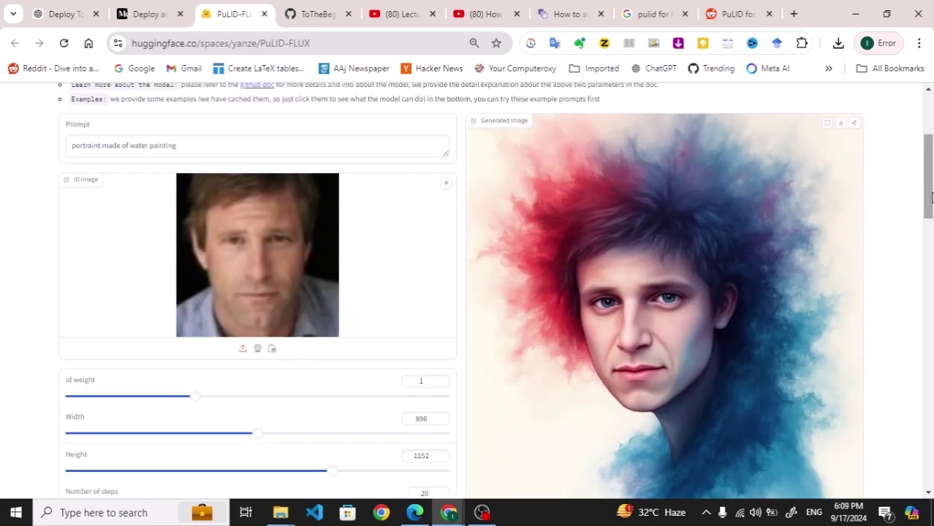
{"action": "scroll", "coordinate": [931, 197], "scroll_direction": "down", "scroll_amount": 1}
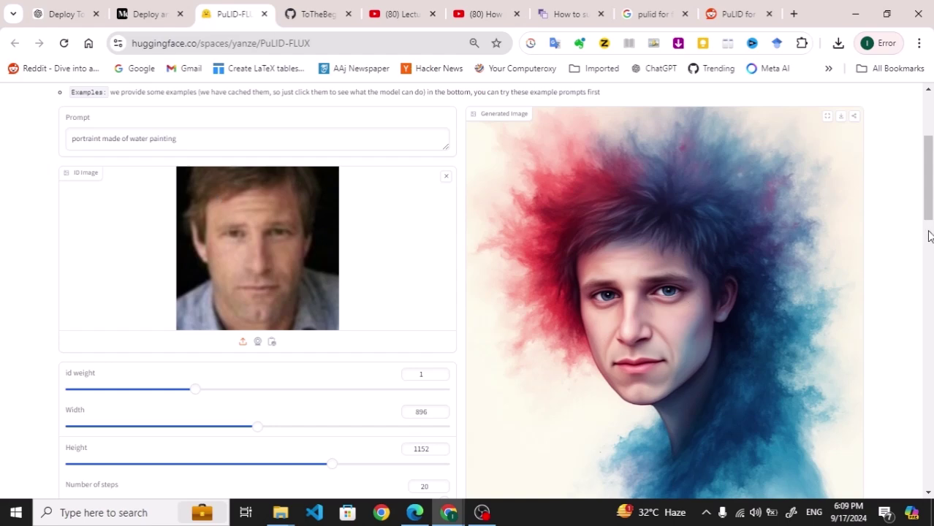
{"action": "scroll", "coordinate": [928, 235], "scroll_direction": "down", "scroll_amount": 3}
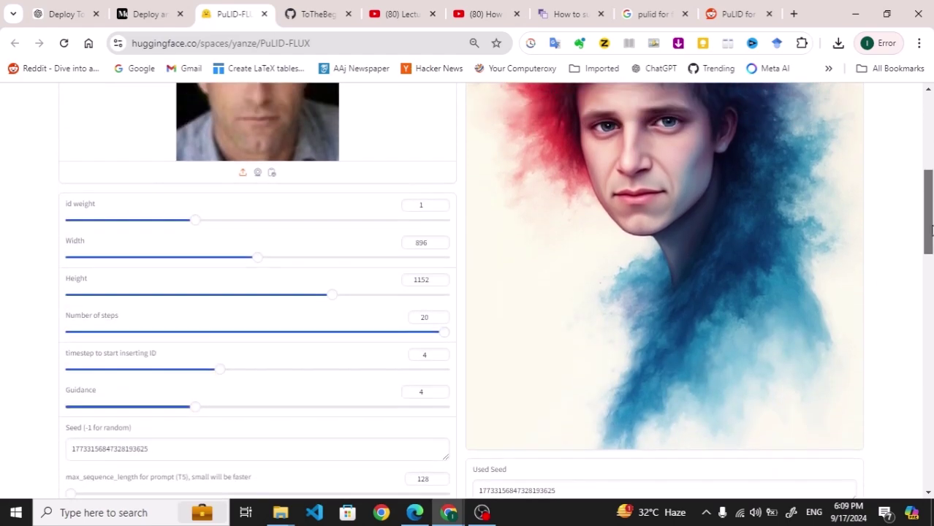
{"action": "left_click_drag", "start_coordinate": [928, 230], "coordinate": [929, 159]}
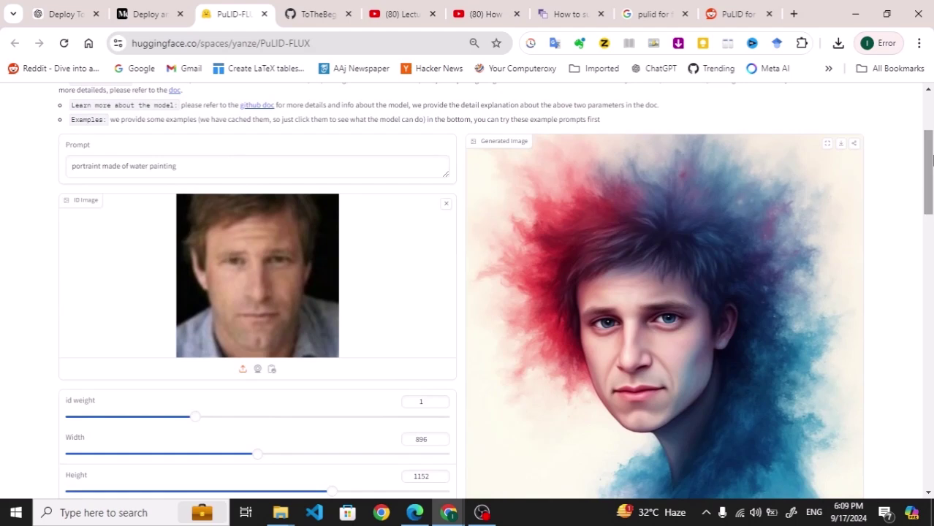